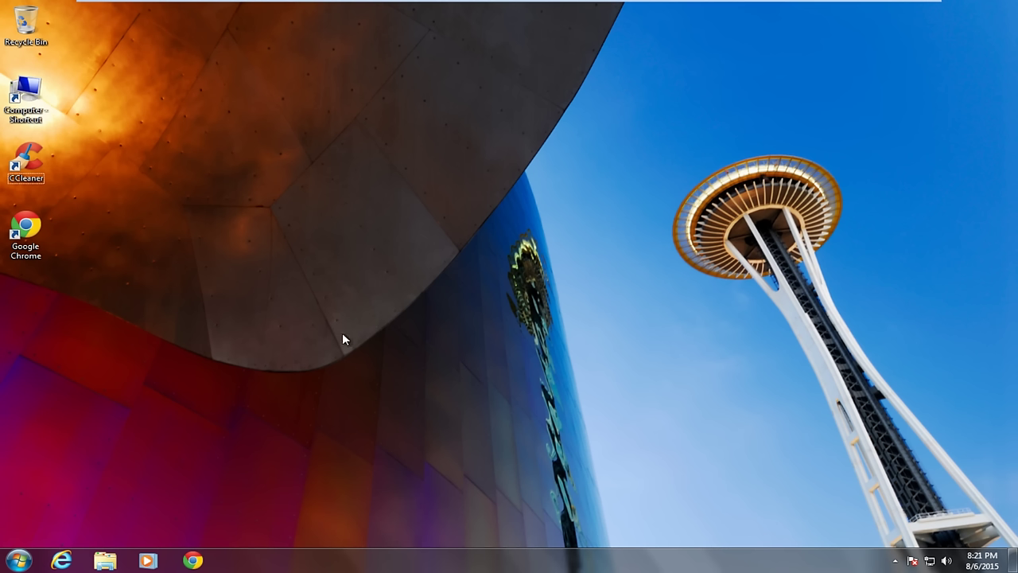
# Restart the PC and boot from the CD-ROM Drive in the BIOS Boot Menu.
pyautogui.click(18, 561)
pyautogui.moveTo(247, 528)
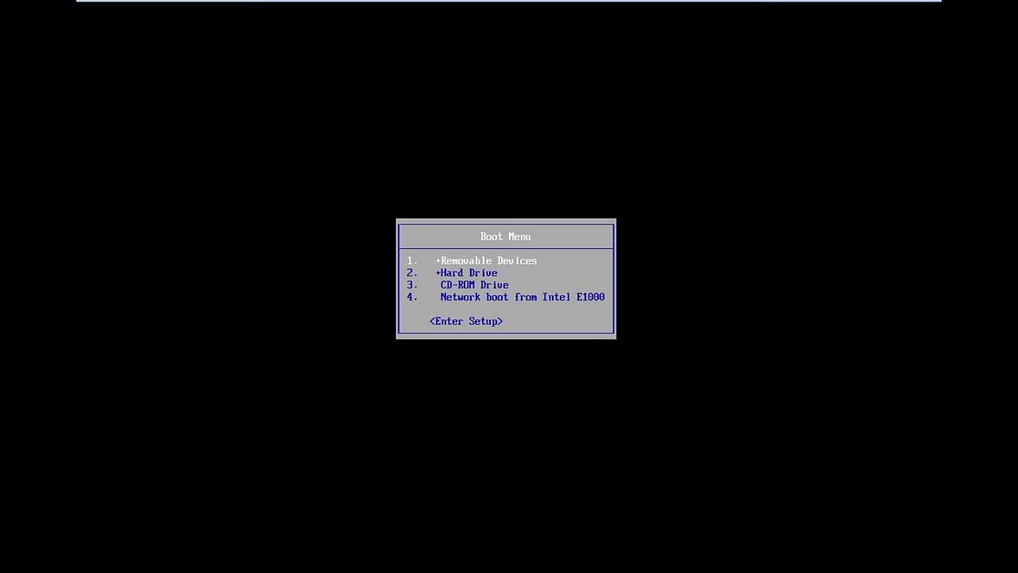
pyautogui.press('Down')
pyautogui.press('Down')
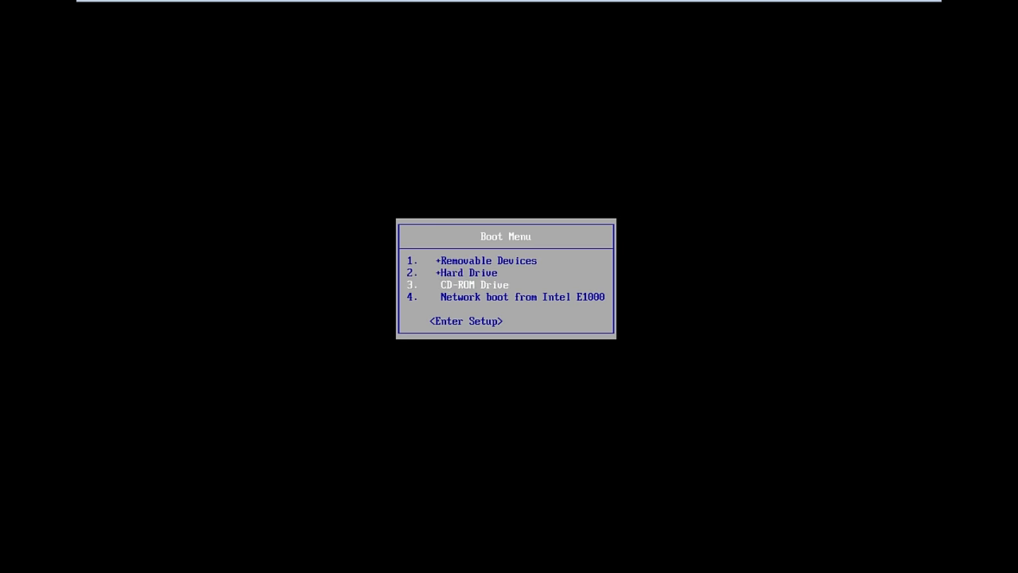
pyautogui.press('Return')
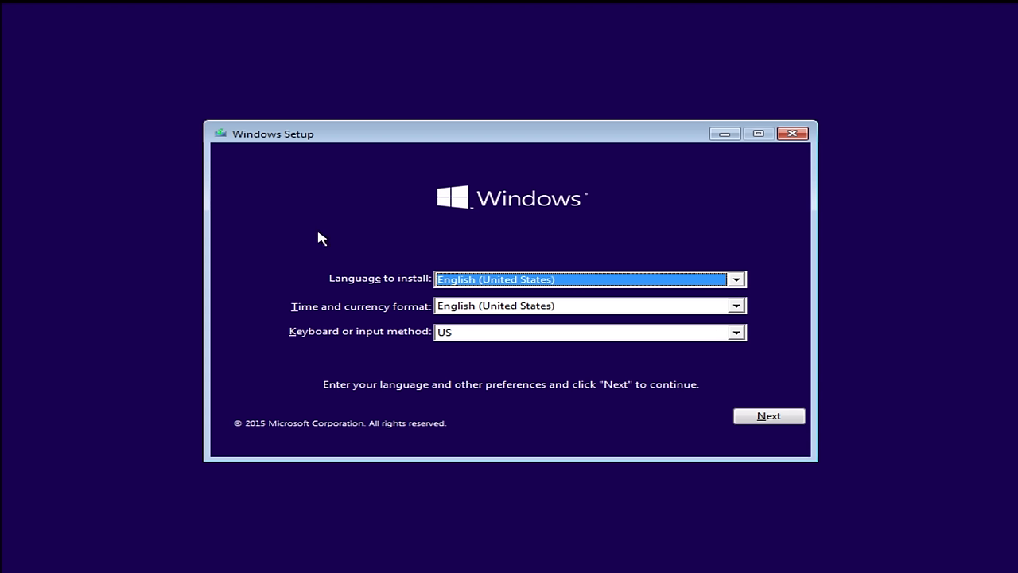
# Keep English (United States) as installation language and time/currency format, then continue setup.
pyautogui.click(464, 287)
pyautogui.click(411, 291)
pyautogui.click(457, 312)
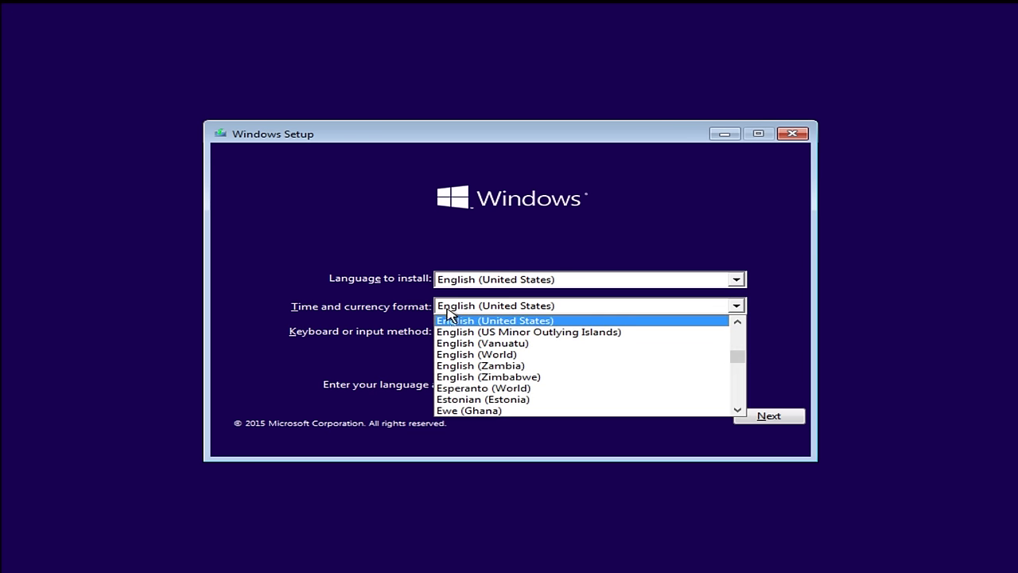
pyautogui.click(338, 317)
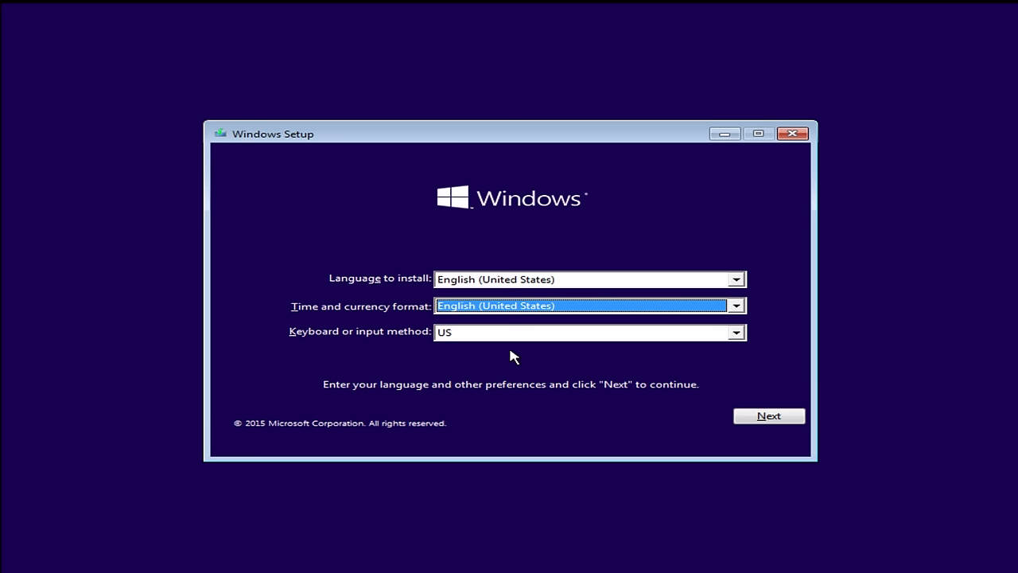
pyautogui.click(746, 417)
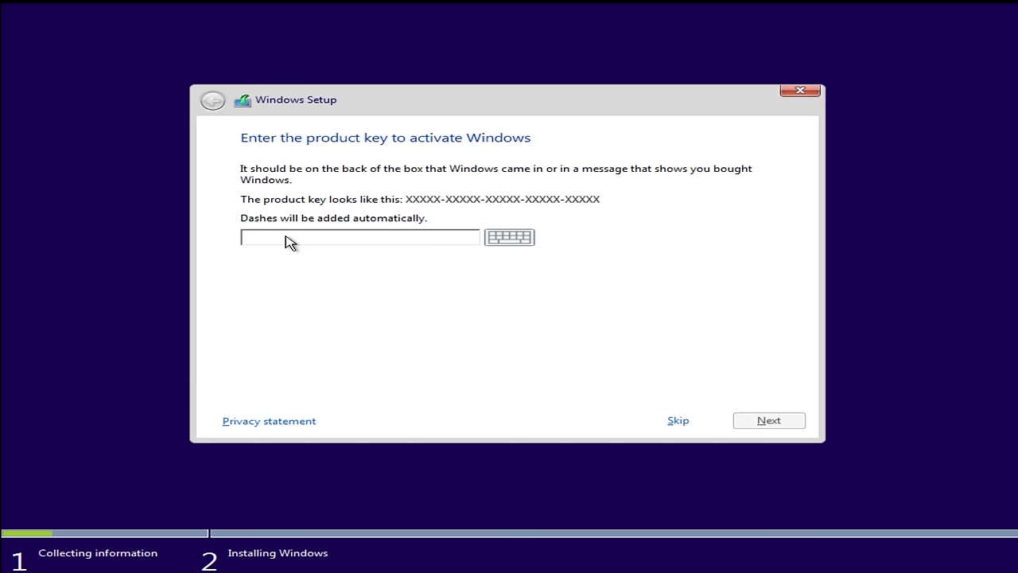
# Paste the product key and accept the license terms.
pyautogui.hotkey('ctrl', 'v')
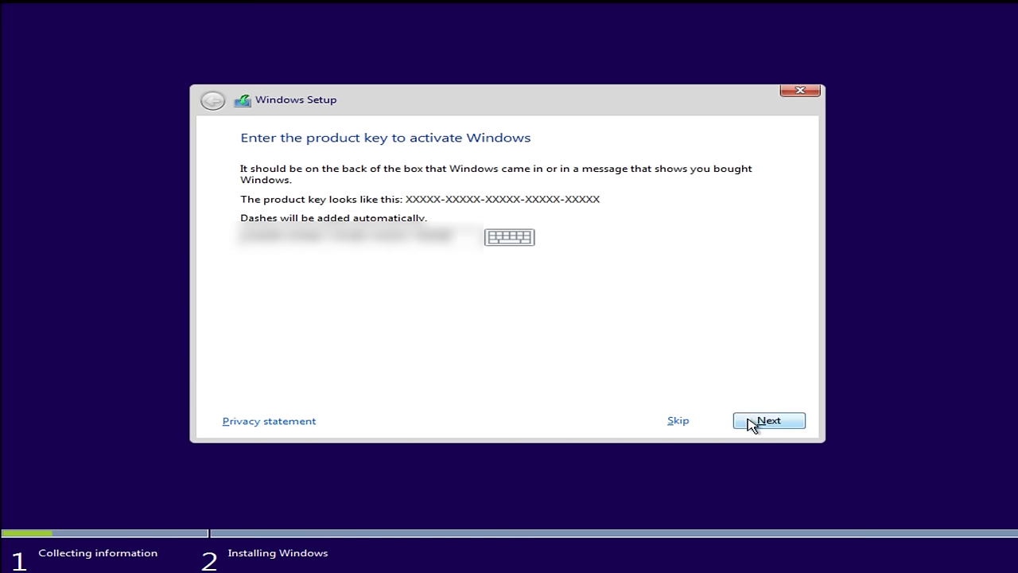
pyautogui.click(753, 420)
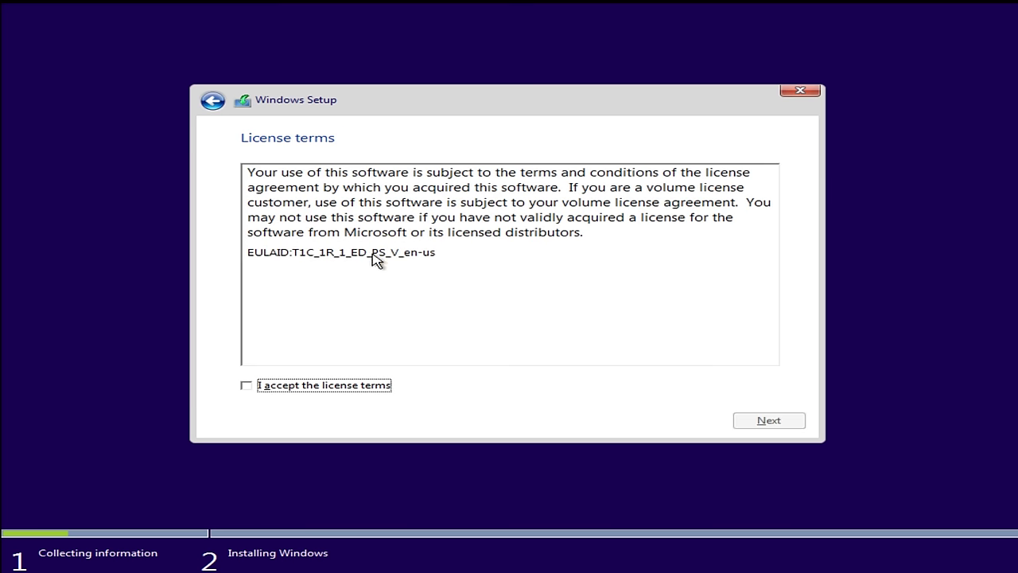
pyautogui.click(247, 385)
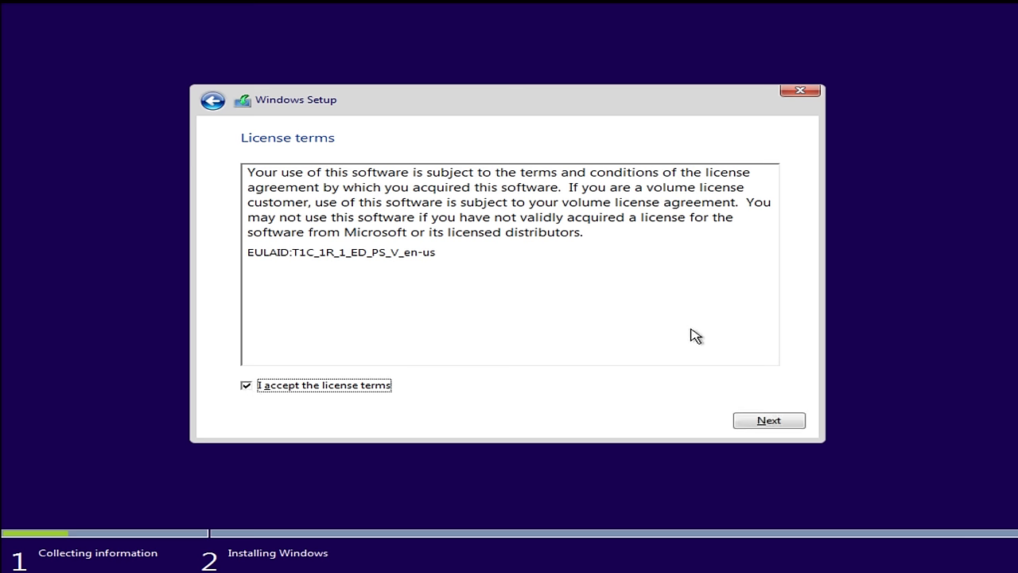
pyautogui.click(755, 422)
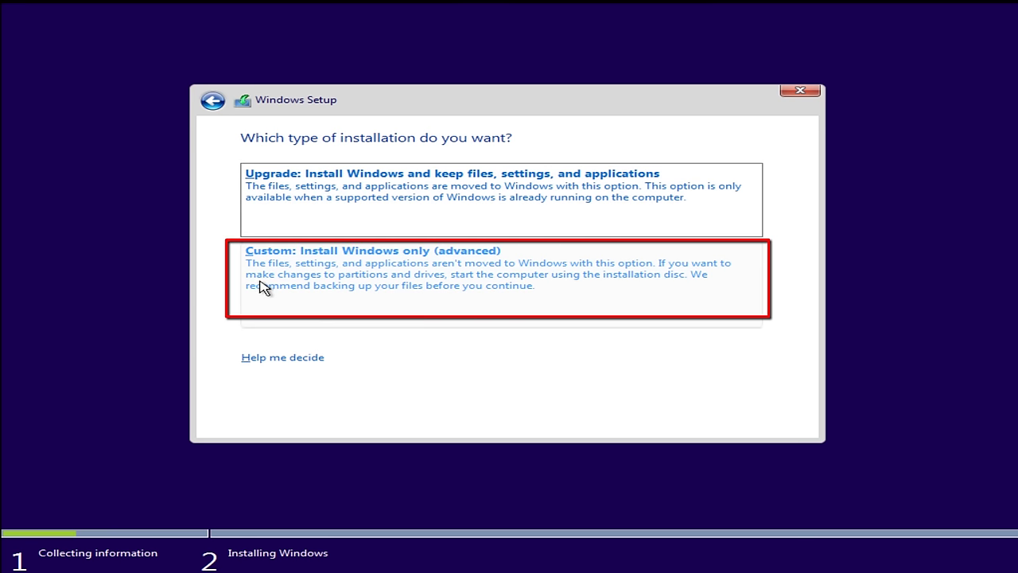
# Choose Custom install onto Drive 0 Partition 1 and confirm the Windows.old warning.
pyautogui.click(326, 279)
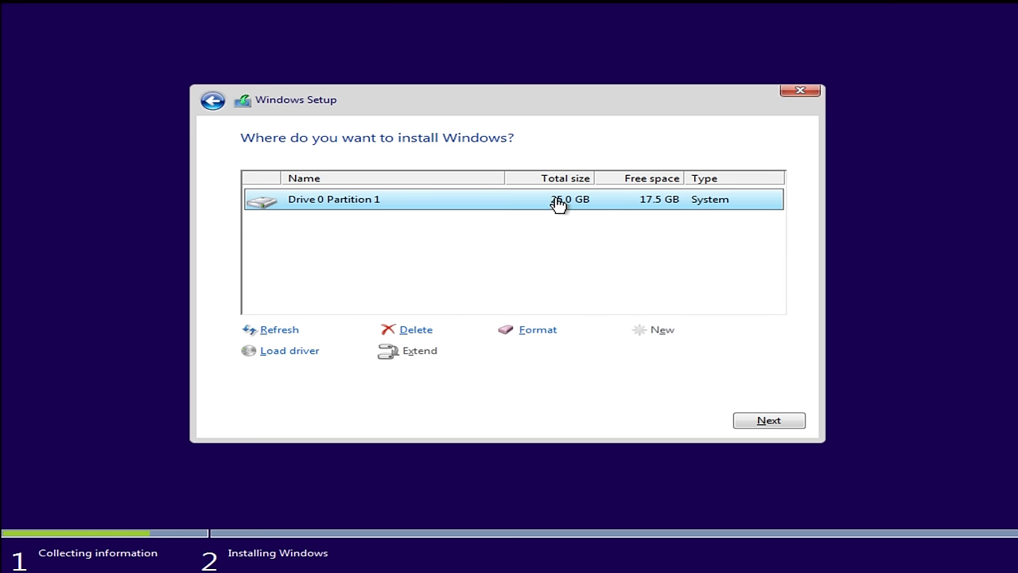
pyautogui.click(735, 420)
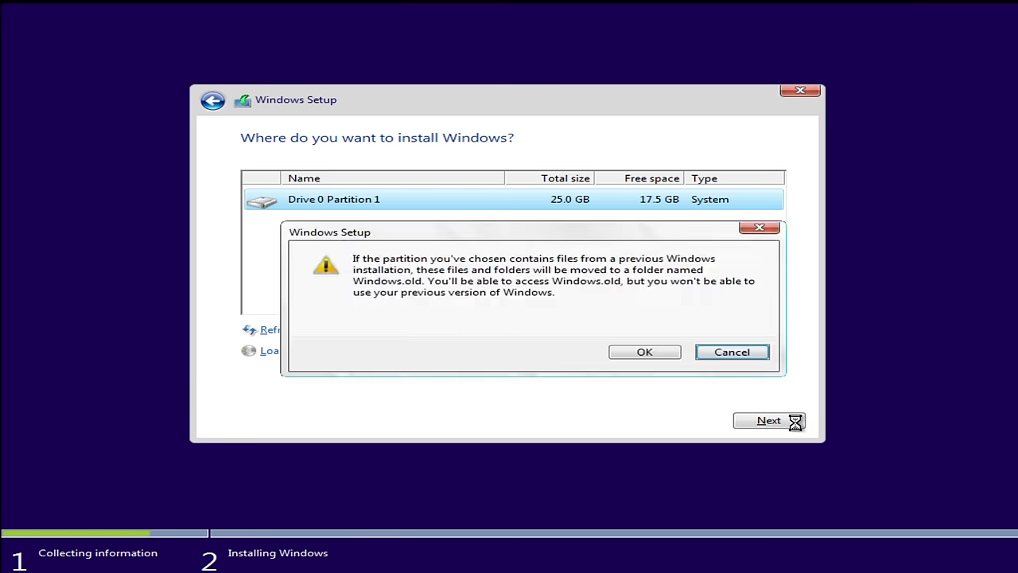
pyautogui.click(648, 354)
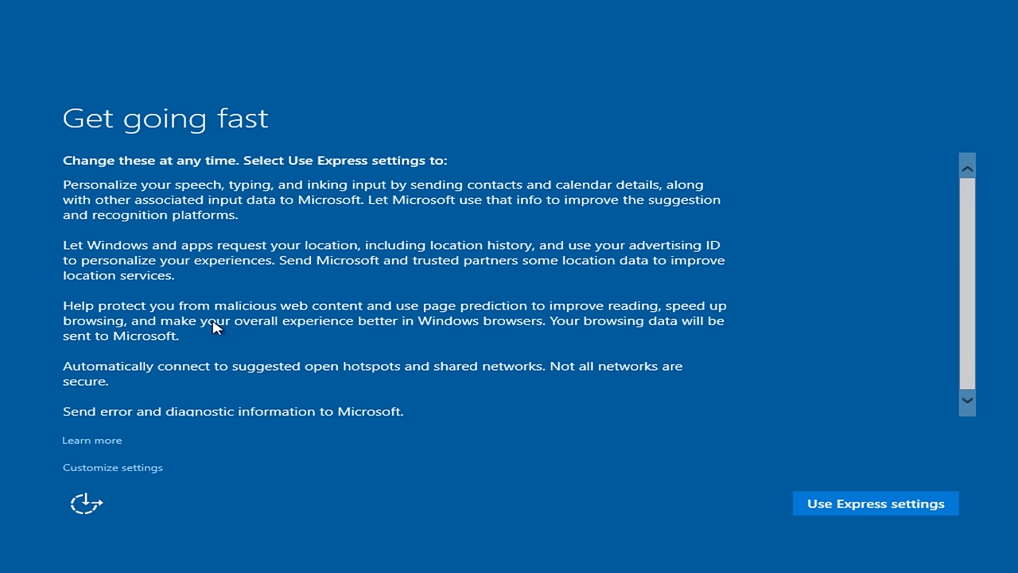
# Use Express settings on the Get going fast page.
pyautogui.scroll(-1, 971, 256)
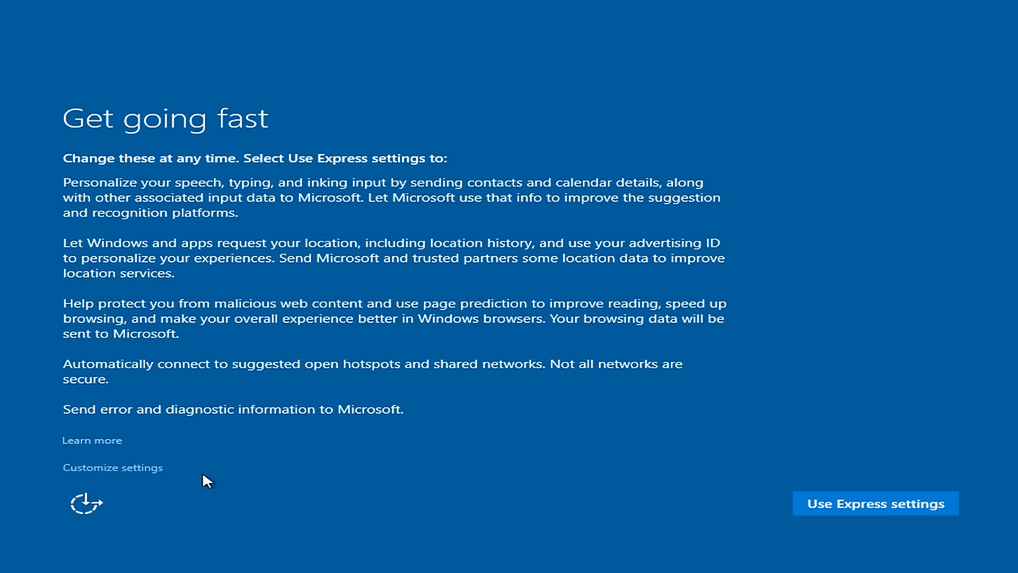
pyautogui.click(845, 509)
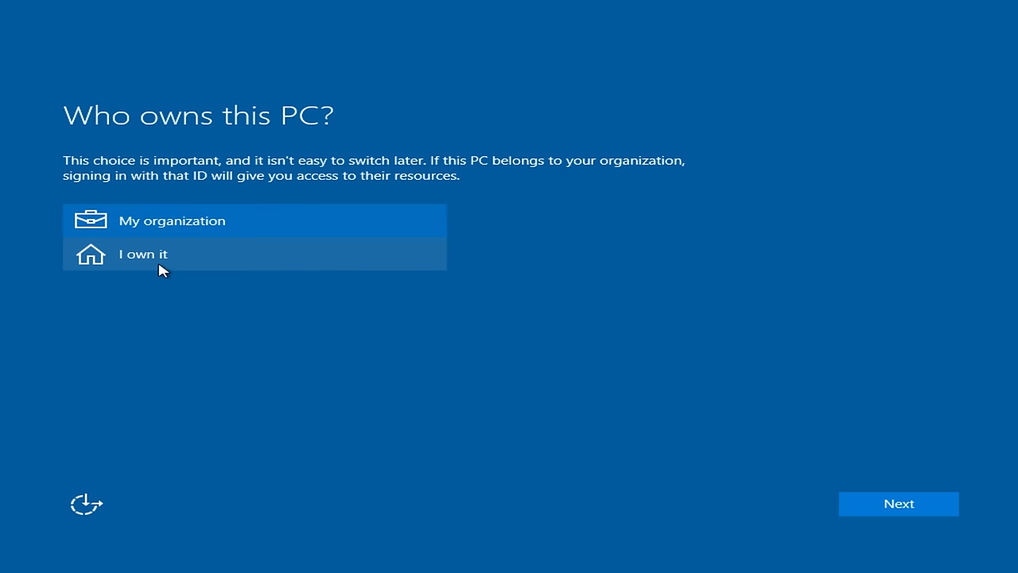
# Select I own it and skip Microsoft account sign-in on Make it yours.
pyautogui.click(154, 262)
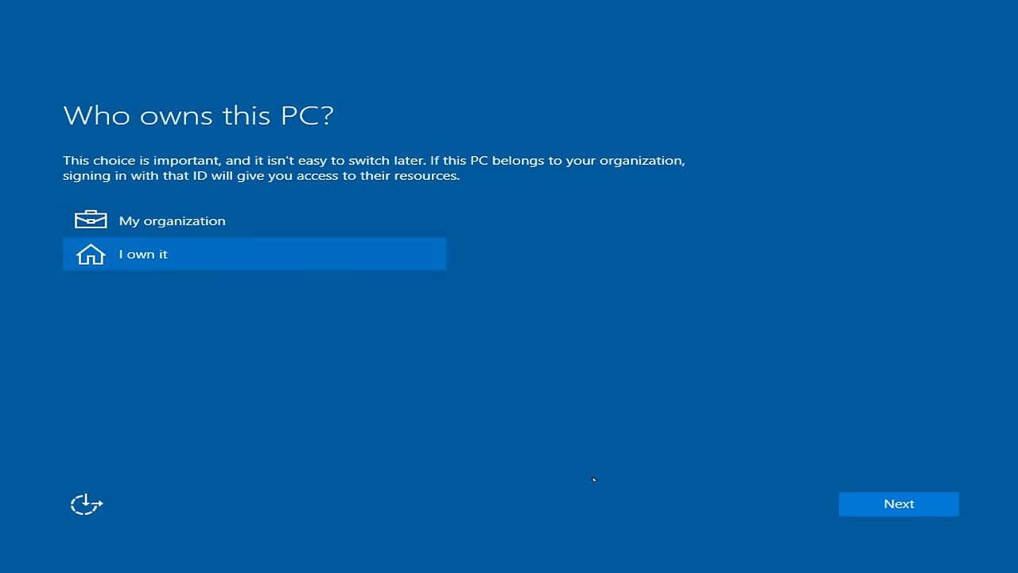
pyautogui.click(886, 505)
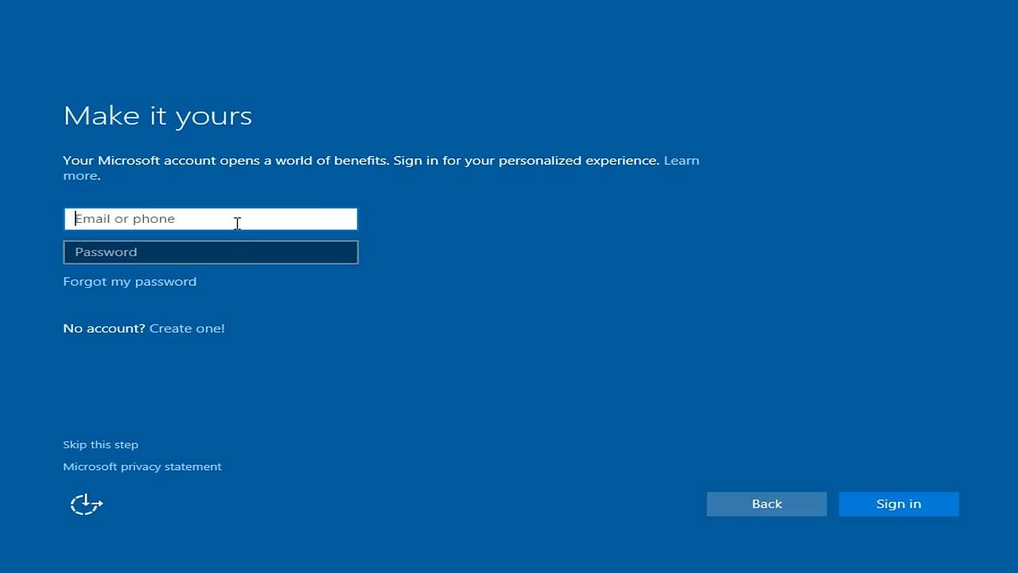
pyautogui.click(101, 445)
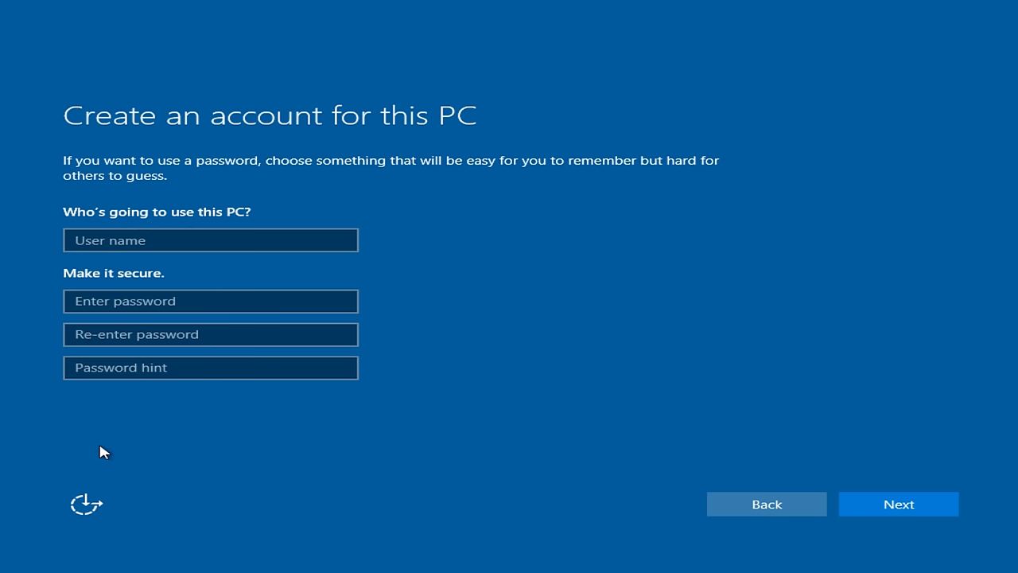
# Create local account TestMachine with a password, its confirmation and a password hint.
pyautogui.click(151, 233)
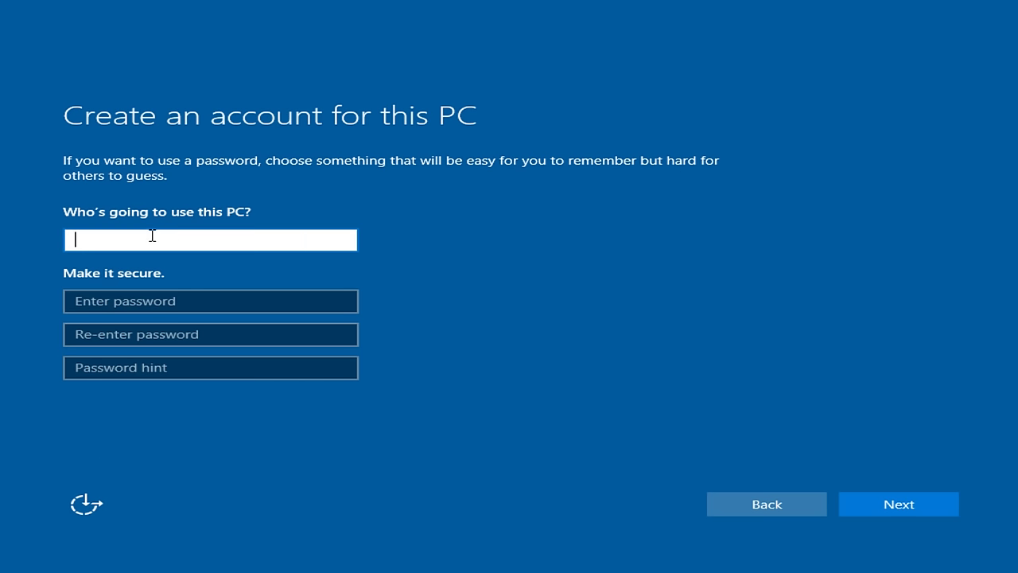
pyautogui.write('TestMachine')
pyautogui.click(166, 299)
pyautogui.write('Password1')
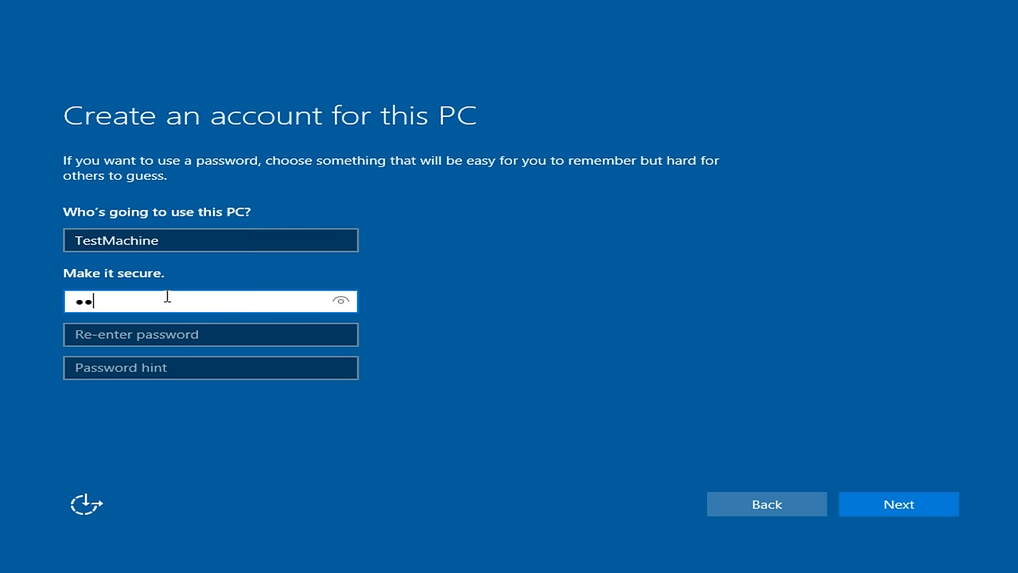
pyautogui.click(136, 326)
pyautogui.write('Password1')
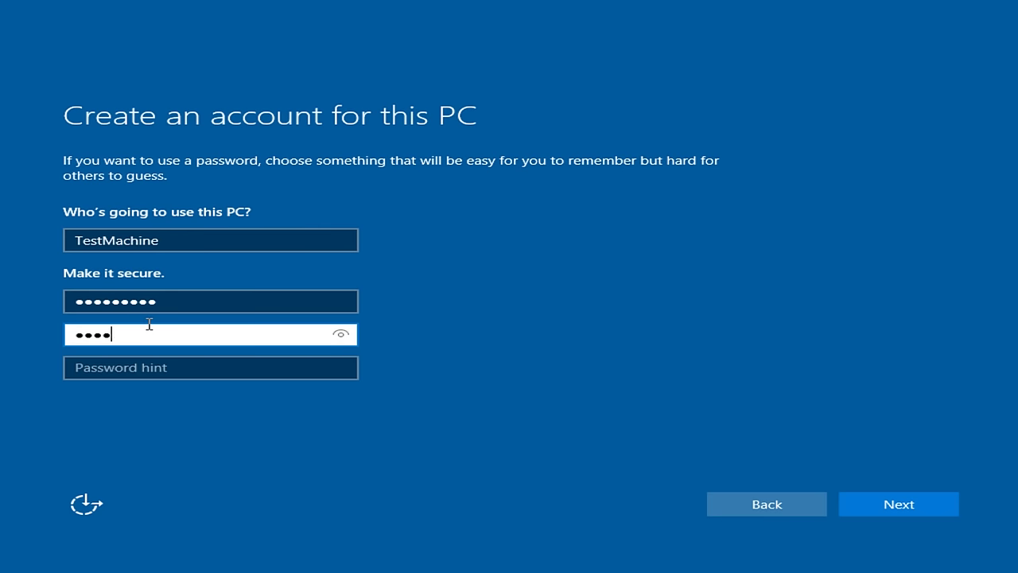
pyautogui.click(119, 370)
pyautogui.write('sasdfrtdfggdf')
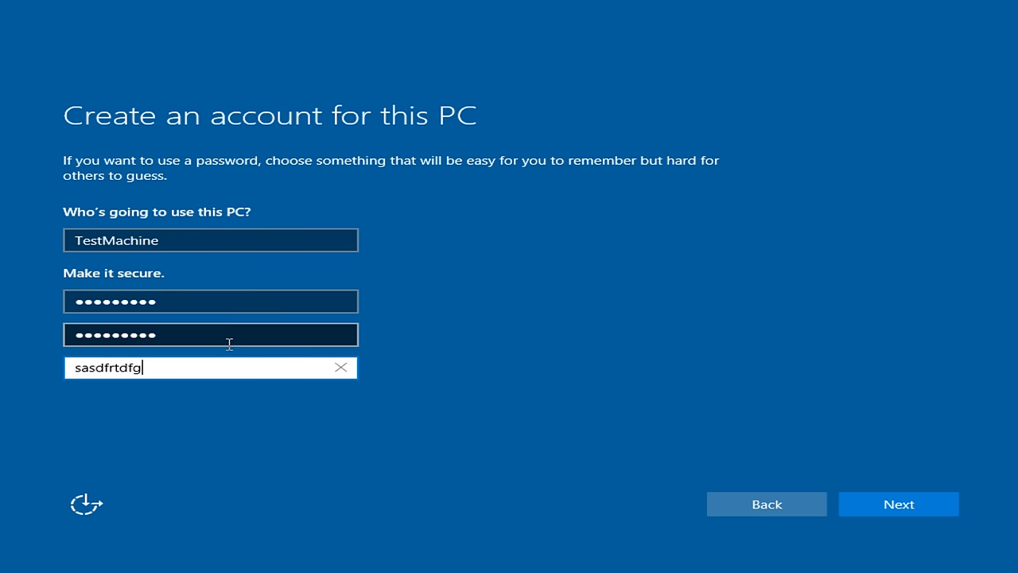
pyautogui.click(913, 513)
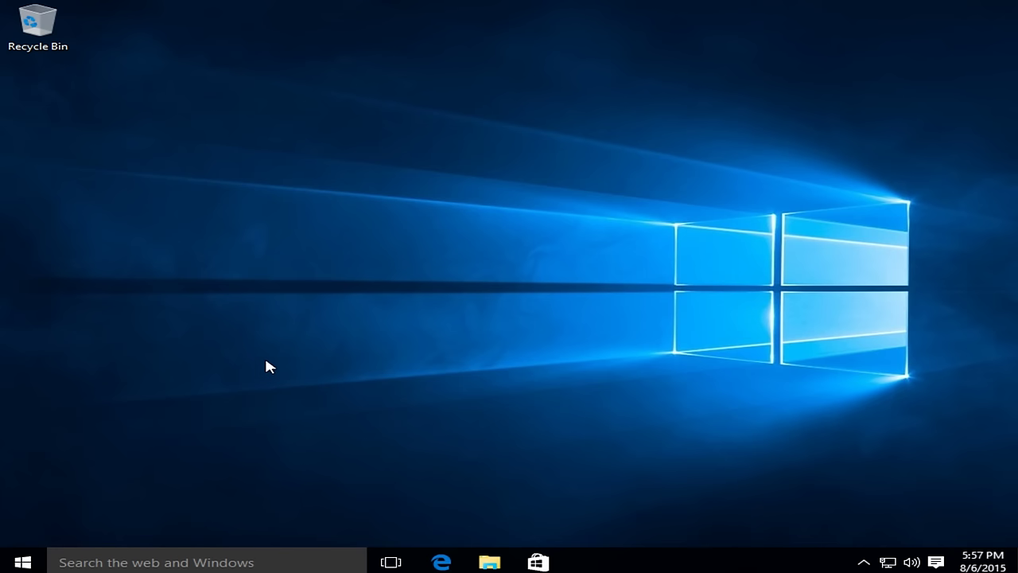
# Open the Start menu from the taskbar Start button on the TestMachine desktop.
pyautogui.click(24, 564)
pyautogui.click(25, 565)
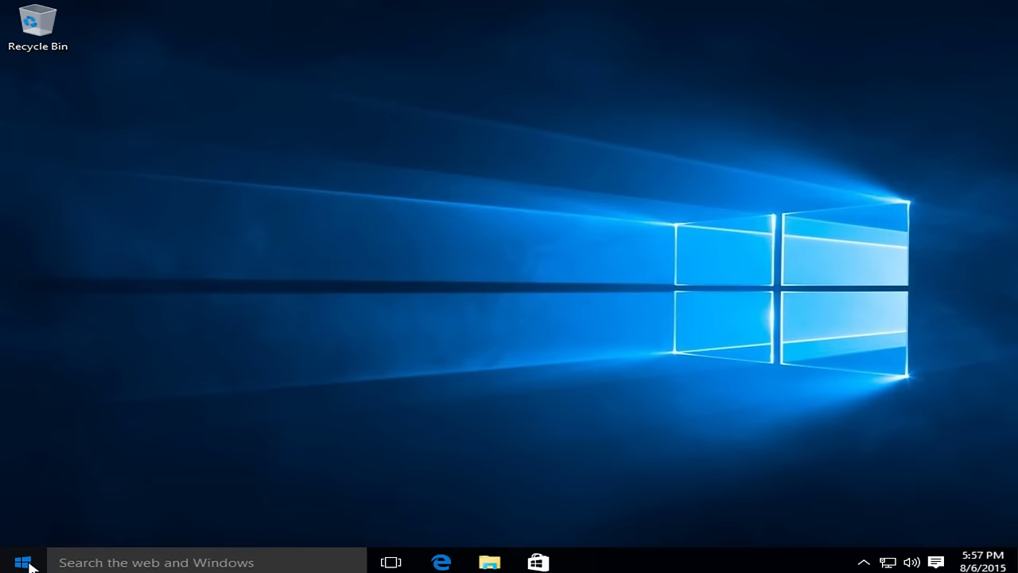
pyautogui.click(24, 564)
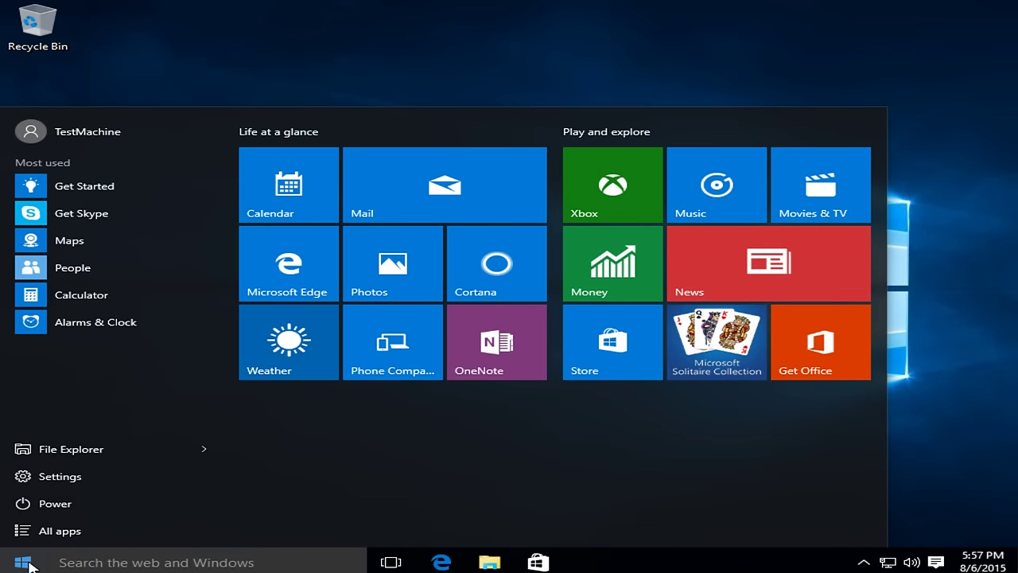